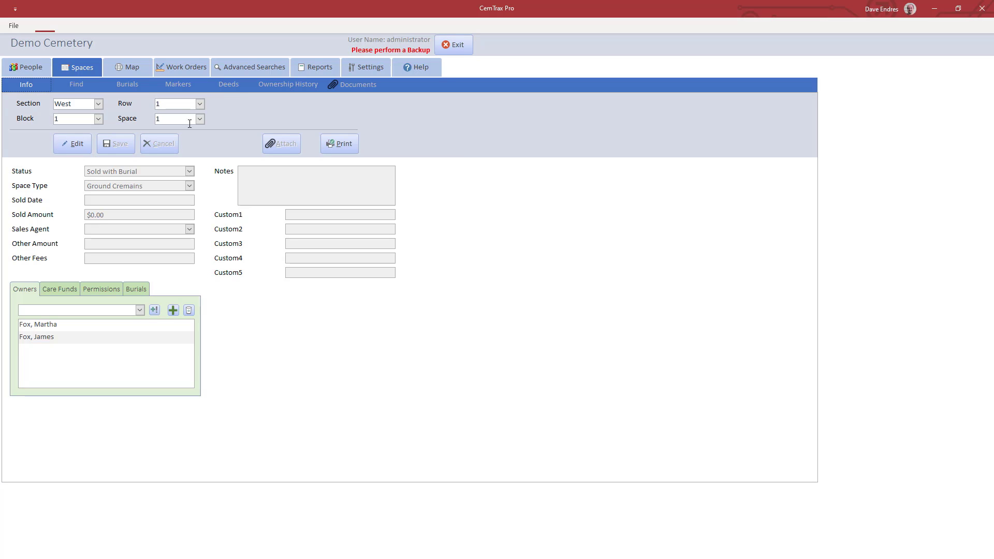
- Create a new deed for space West, Block 1, Row 1, Space 1 with deed number 2010-001 and type Post-Need
click(237, 86)
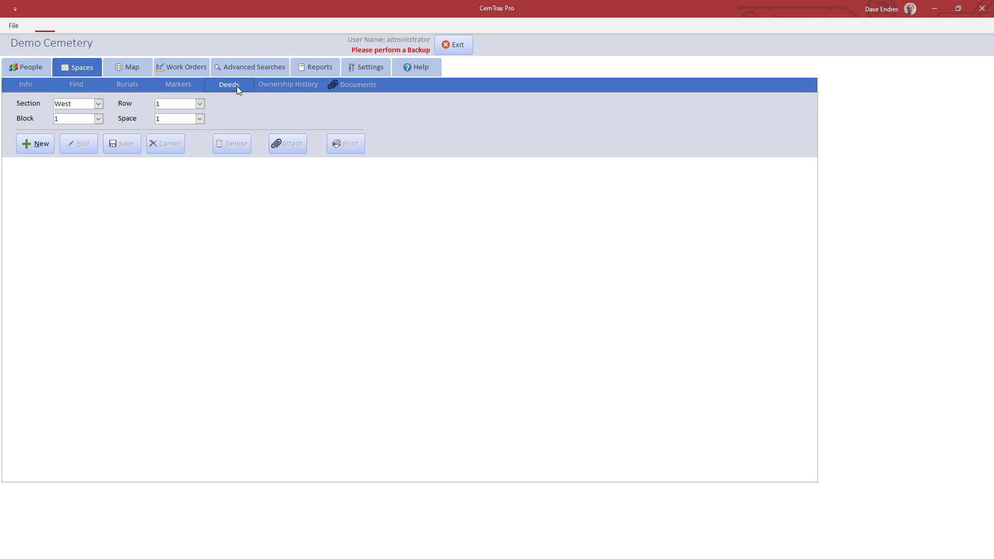
click(48, 147)
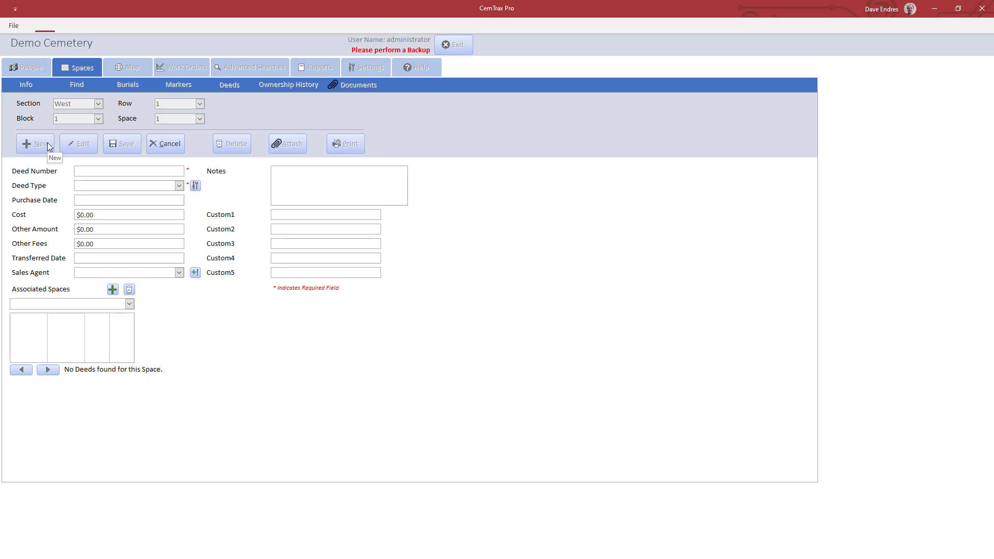
click(88, 171)
text(2010-001)
click(179, 186)
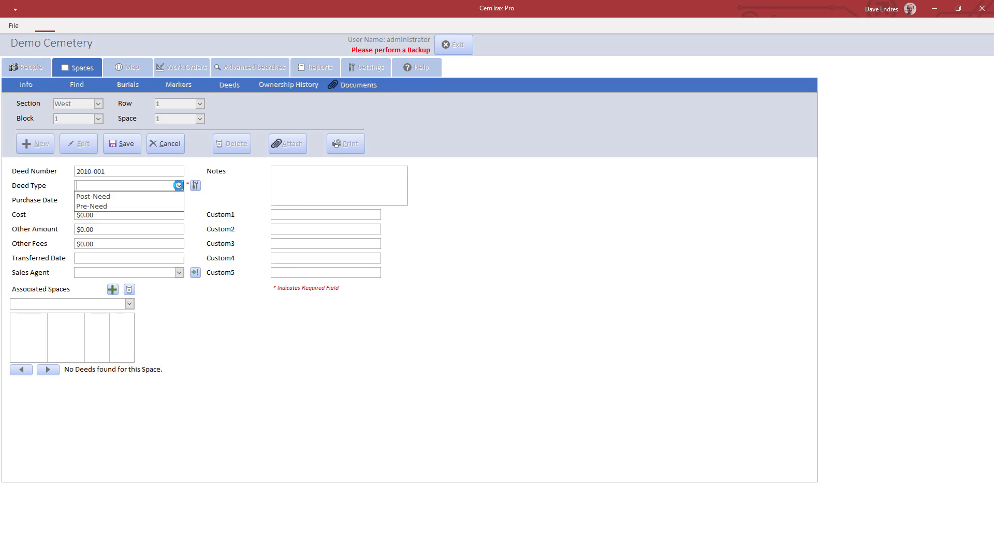
click(153, 197)
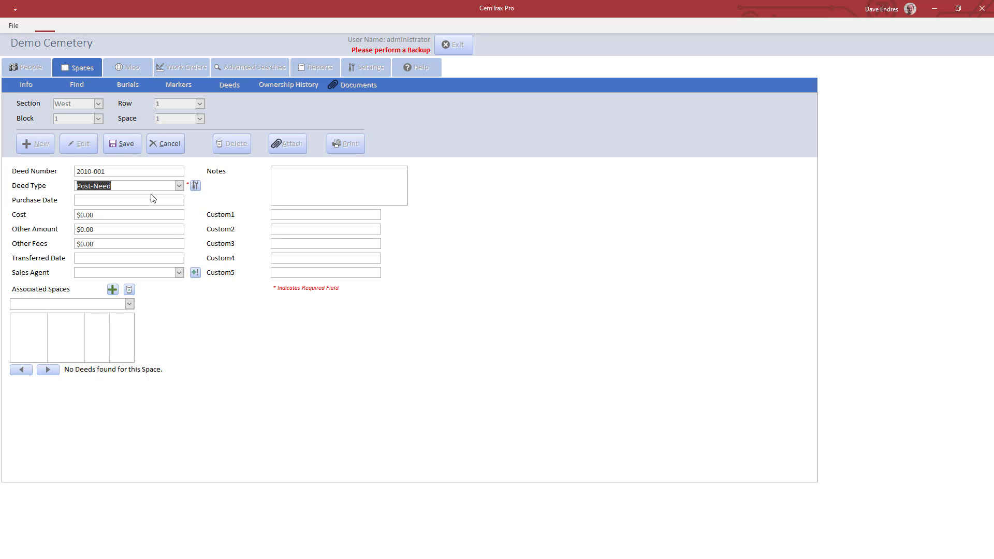
- Set the deed's purchase date to 7/8/2010 and its cost to $250, and save the deed
click(146, 199)
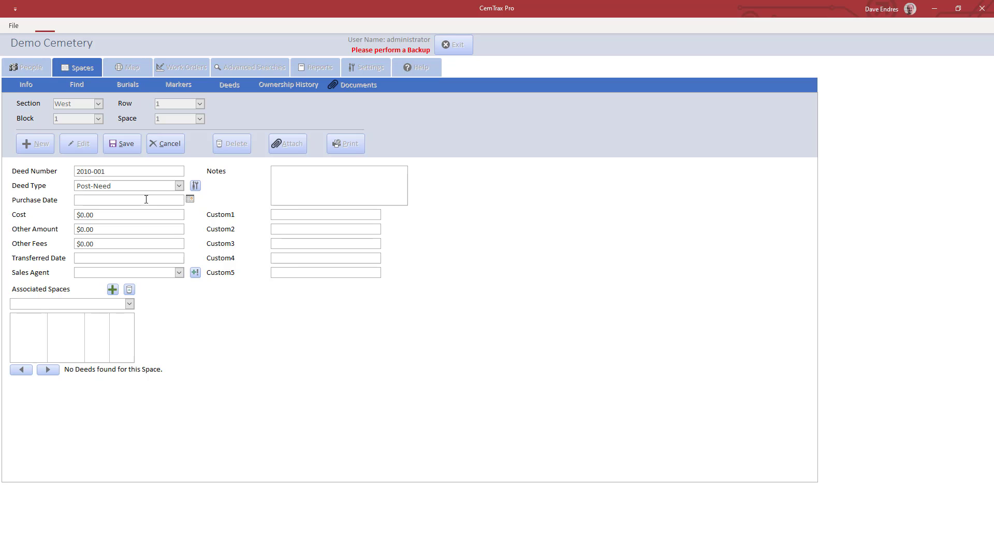
text(7/8/2010)
key(Tab)
text(250)
key(Tab)
click(138, 150)
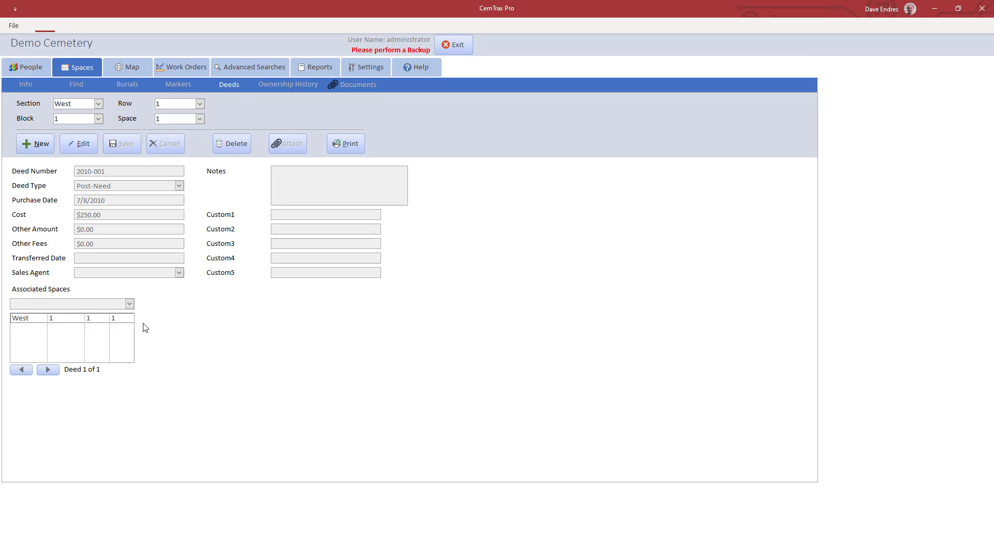
- Edit the deed and select Deed 2010-001.pdf from the CemTrax documents folder as its attachment
click(92, 148)
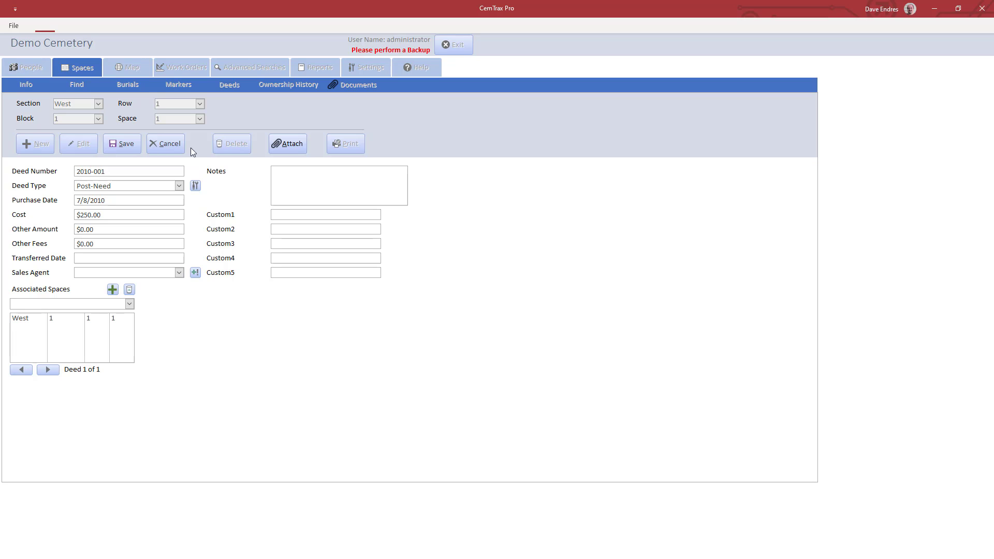
click(293, 144)
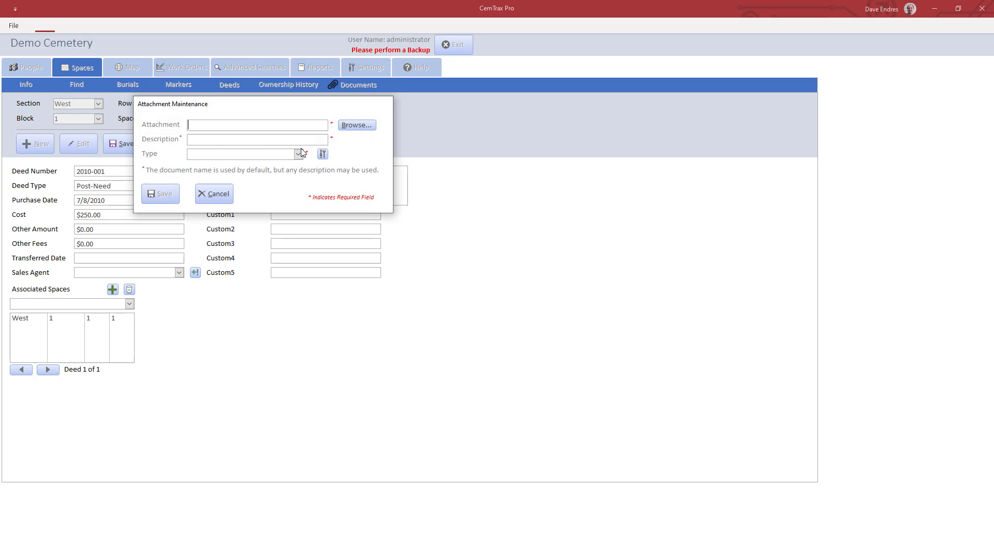
click(357, 130)
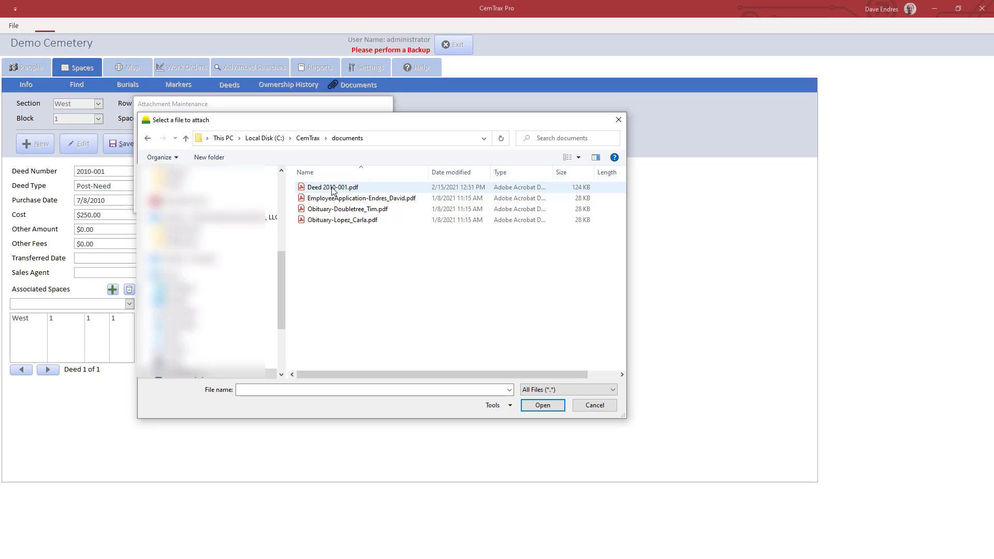
click(376, 191)
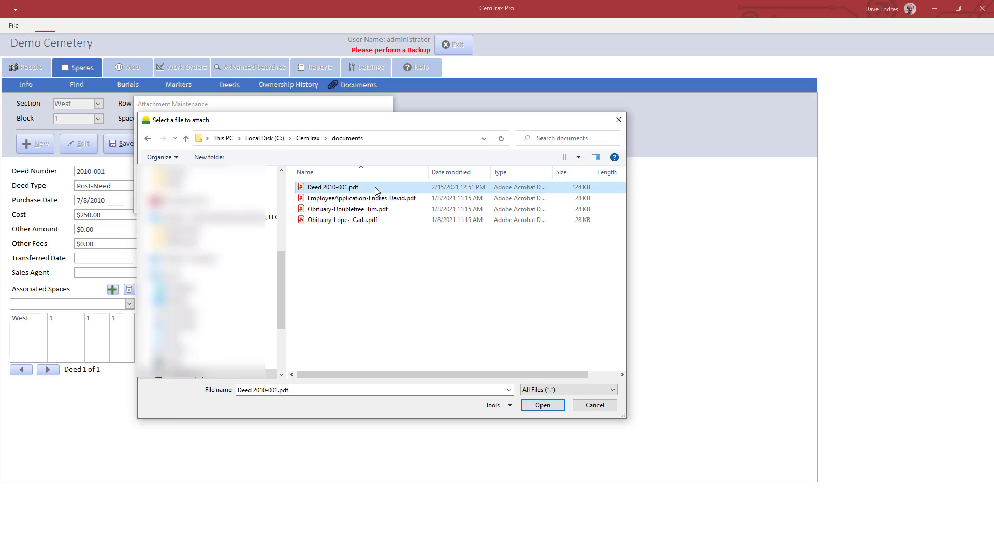
click(534, 407)
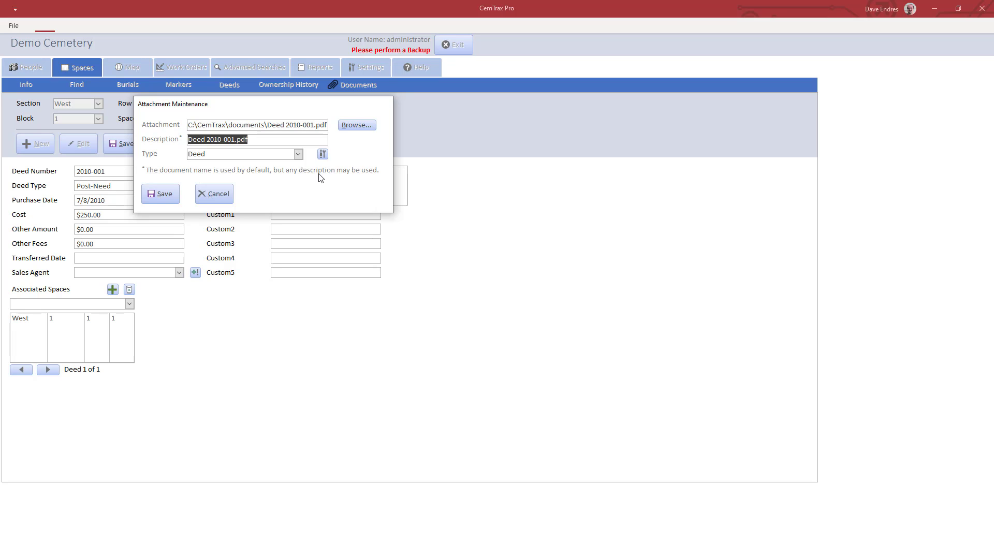
- Shorten the attachment description to Deed 2010-001, save the attachment and the deed, and view the space's documents
click(298, 155)
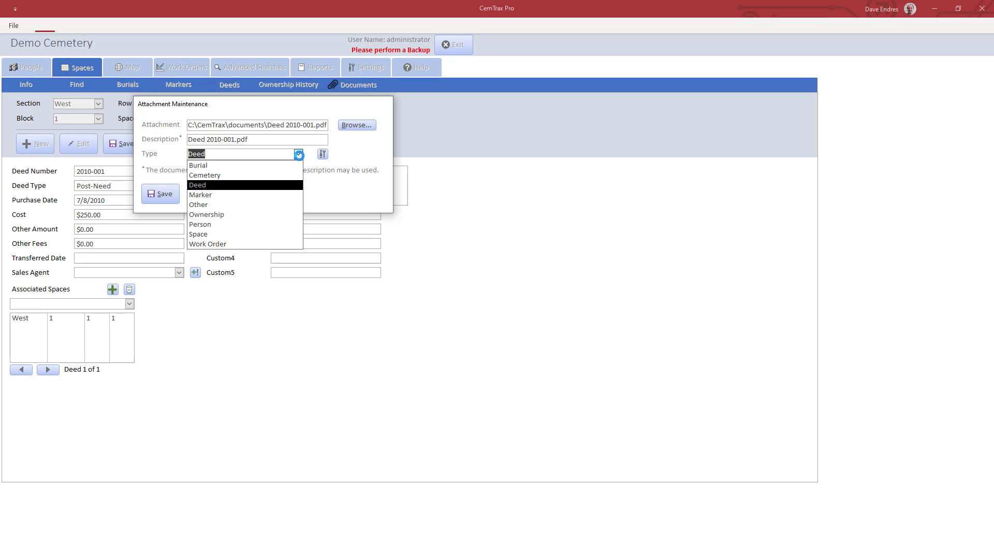
click(298, 155)
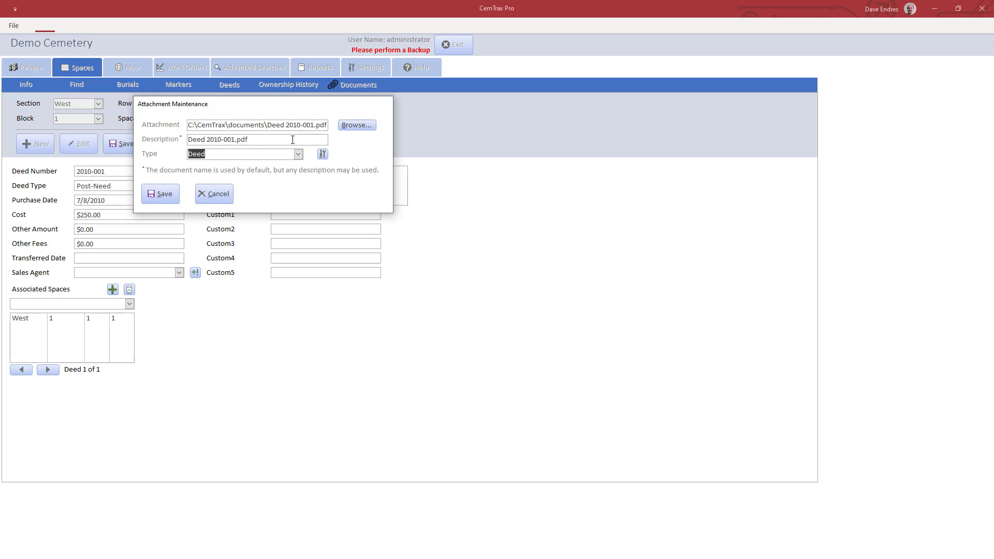
click(293, 140)
key(BackSpace)
key(BackSpace)
key(BackSpace)
key(BackSpace)
click(171, 197)
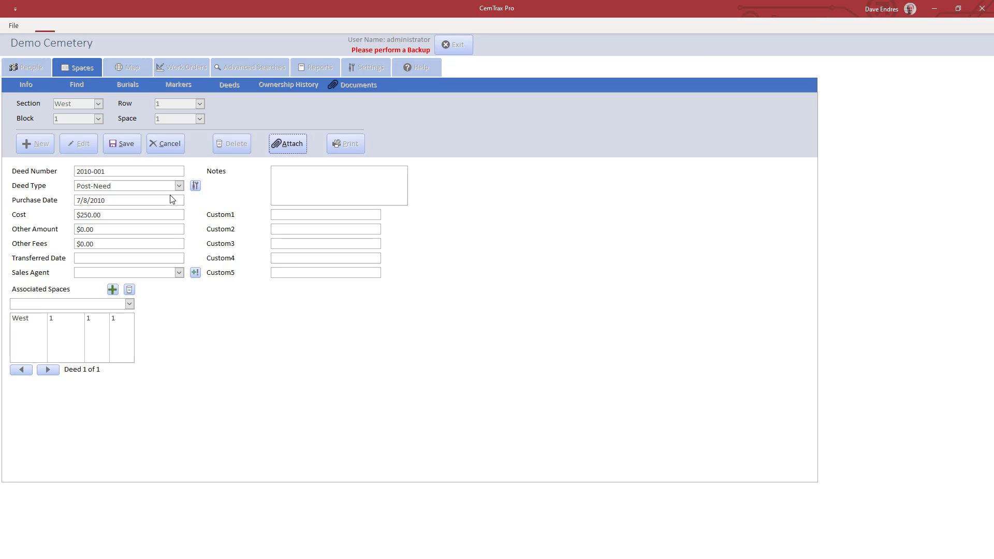
click(132, 150)
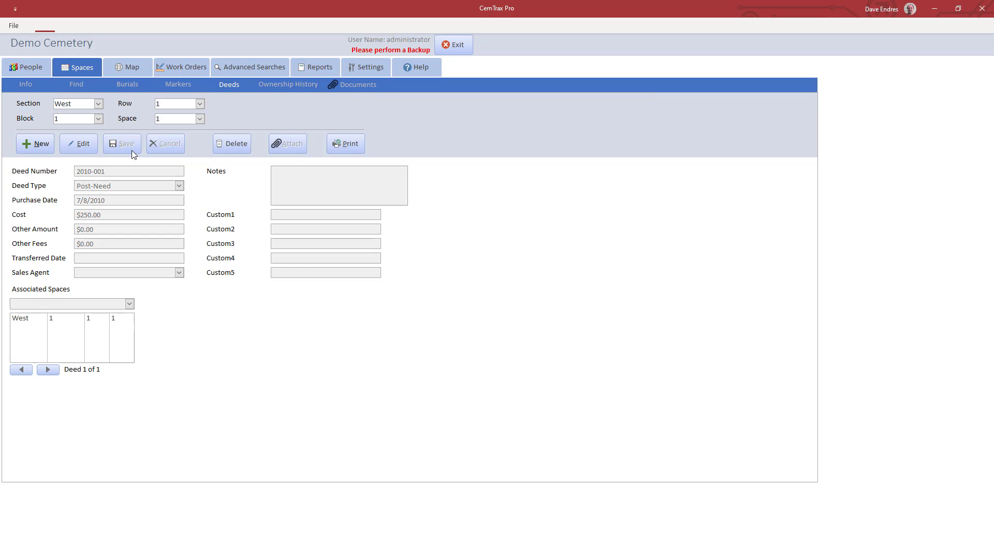
click(363, 88)
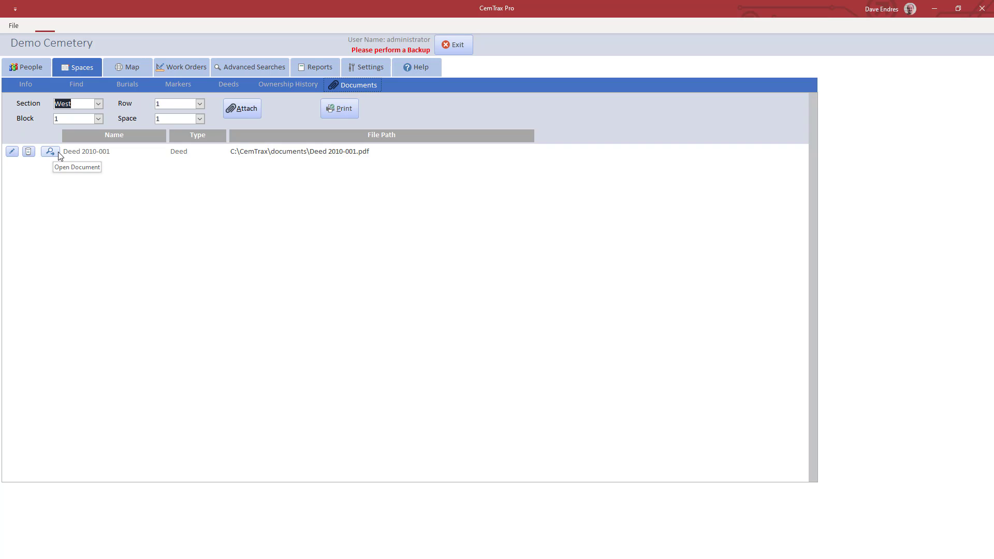
- Open the space West, Block 2, Row 4, Space 1 from the map and set its status to Sold
click(145, 72)
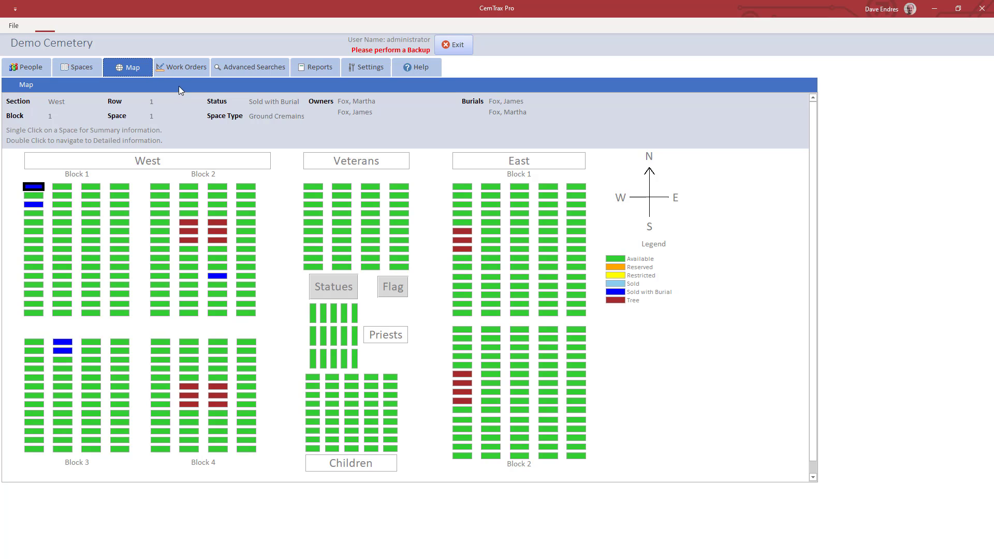
double_click(252, 187)
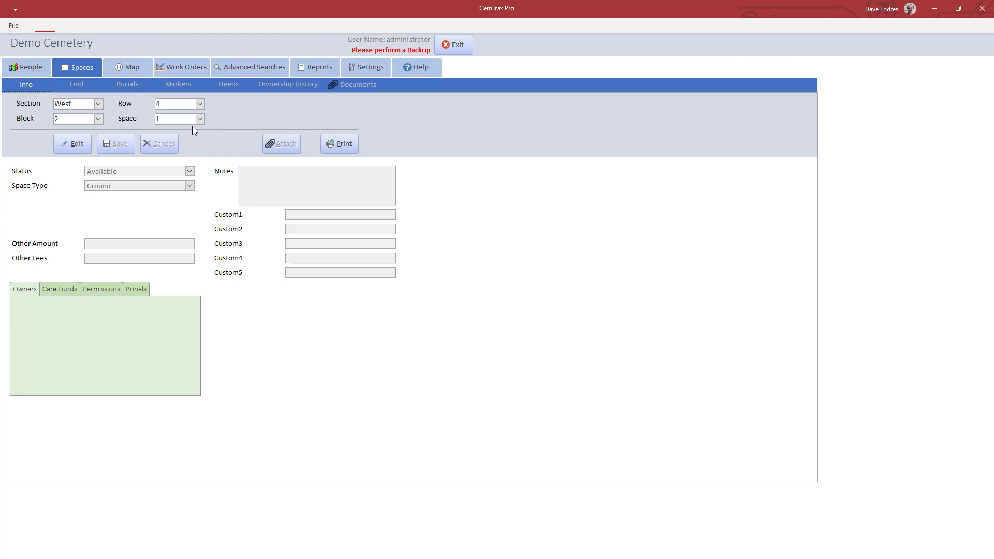
click(82, 145)
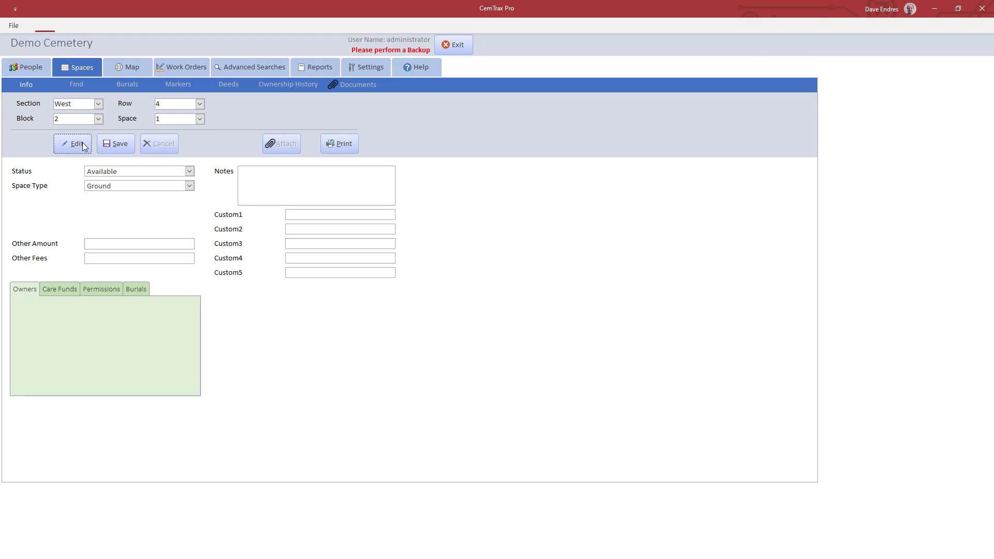
click(189, 172)
click(176, 211)
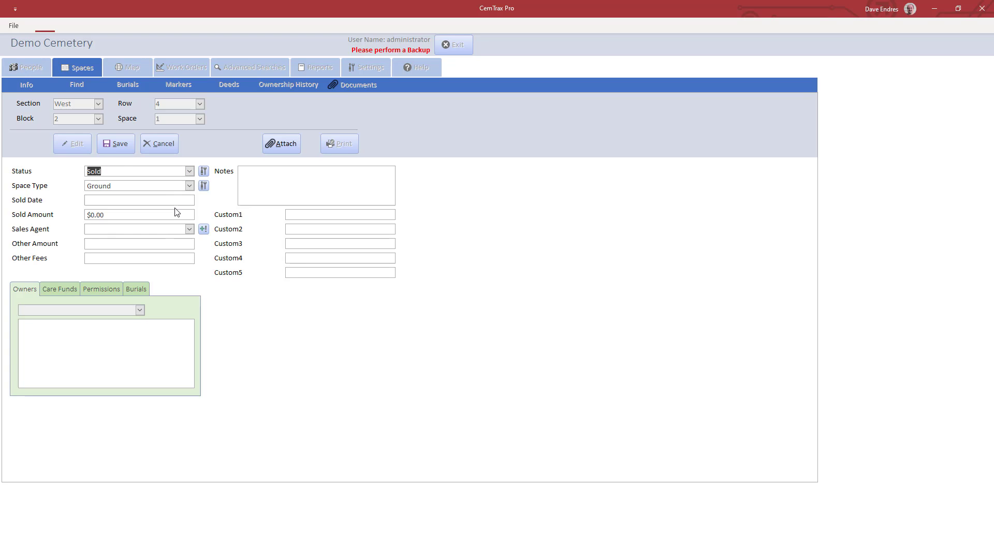
- Set the space's sold amount to $250 and sold date to 5/5/2007, and save the record
drag(134, 217, 78, 216)
text(250)
click(97, 201)
text(5/5/2007)
key(Tab)
click(119, 147)
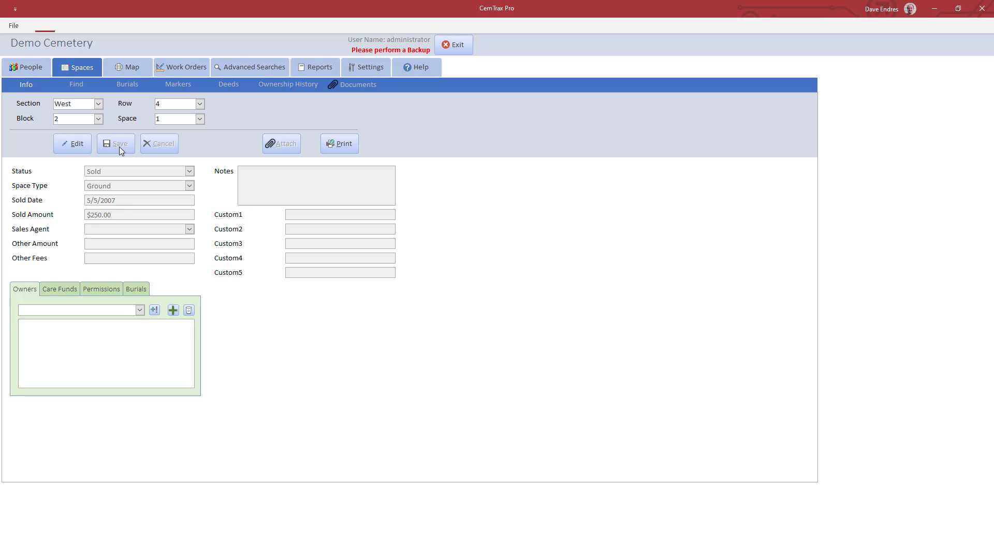
- Add the second person in the owner list as an owner of the space
click(140, 311)
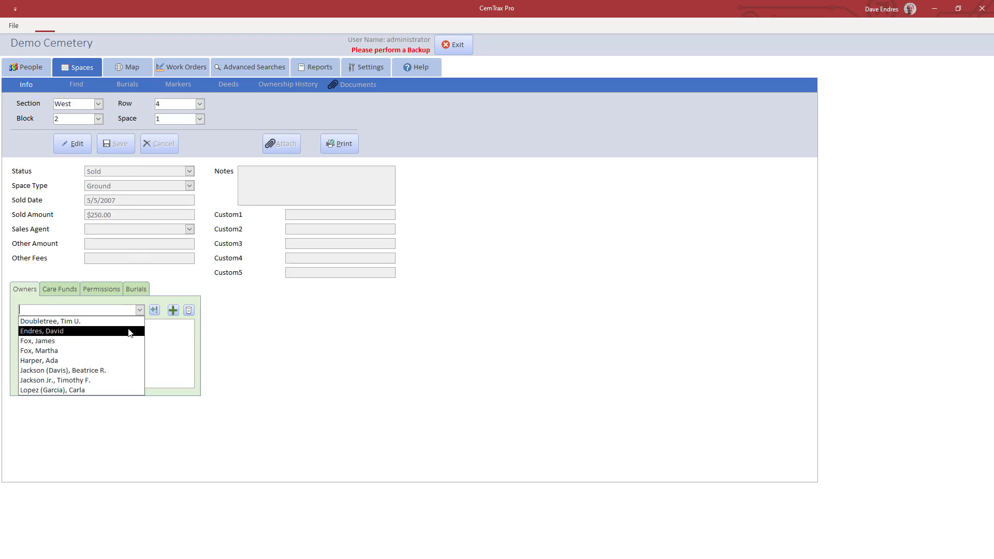
click(129, 331)
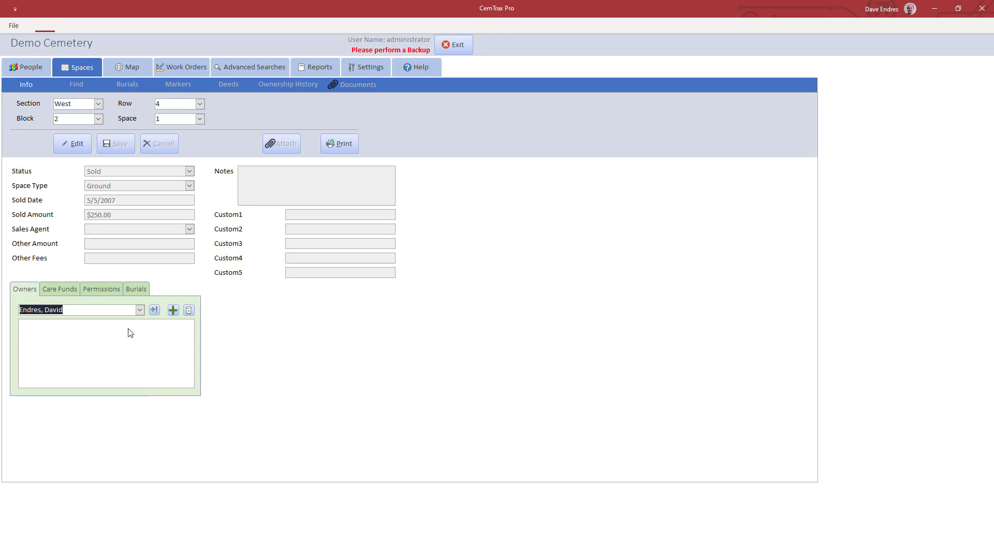
click(173, 311)
- Edit the space and change its status to Available, with its sale information transferred to Ownership History
click(88, 148)
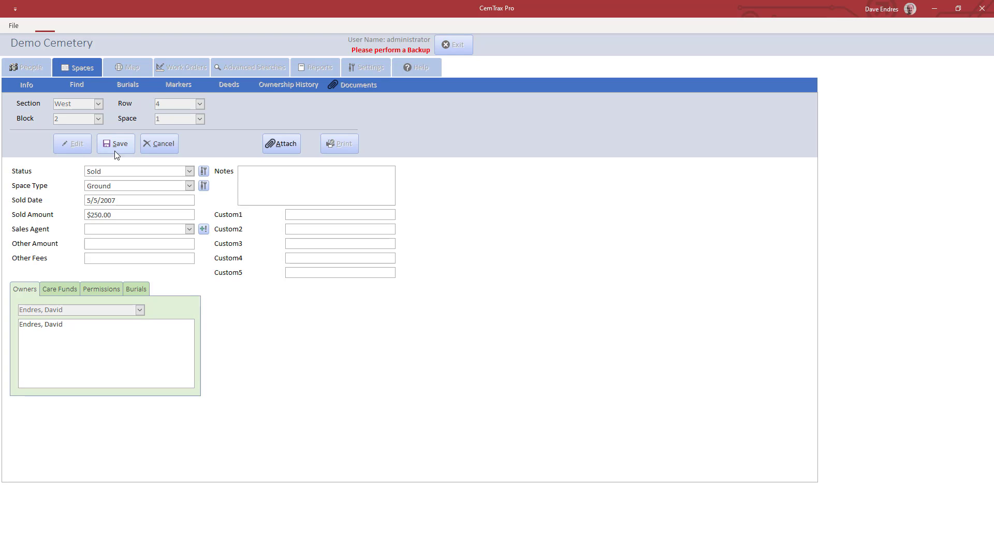
click(189, 172)
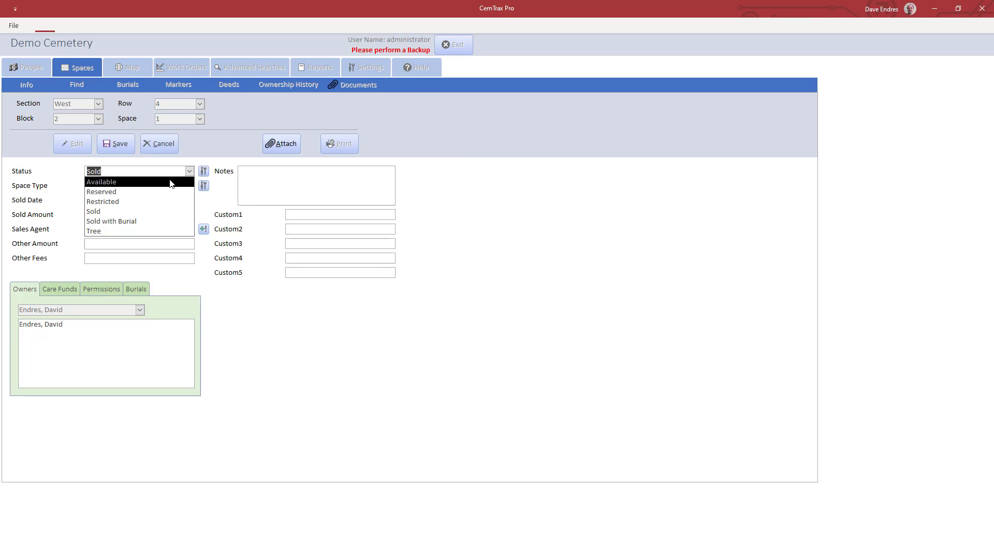
click(171, 183)
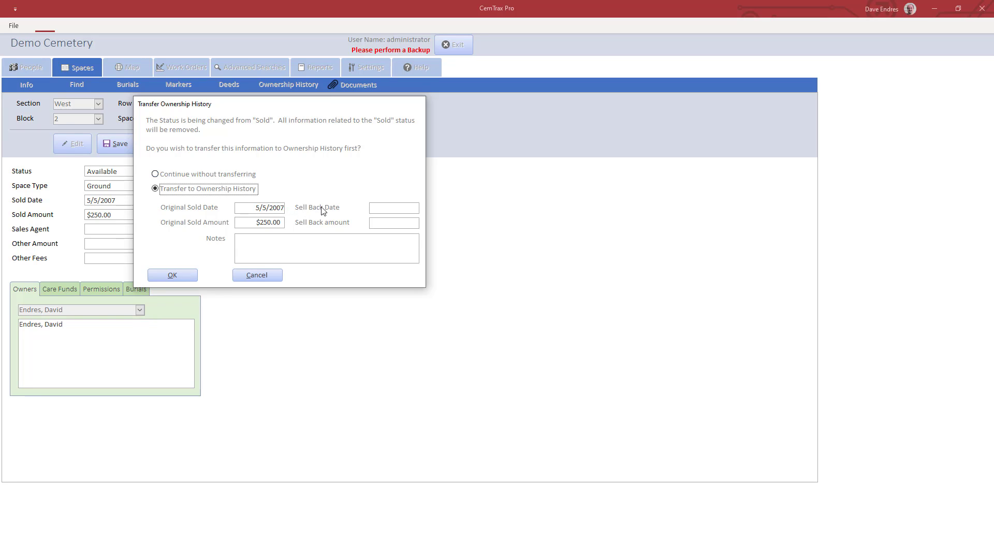
- Set the transfer's sell back date to 12/4/2010 and sell back amount to $250
click(376, 208)
text(12/4/2010)
click(388, 220)
text(250)
- Enter the transfer note "No longer being buried in this cemetery."
click(384, 239)
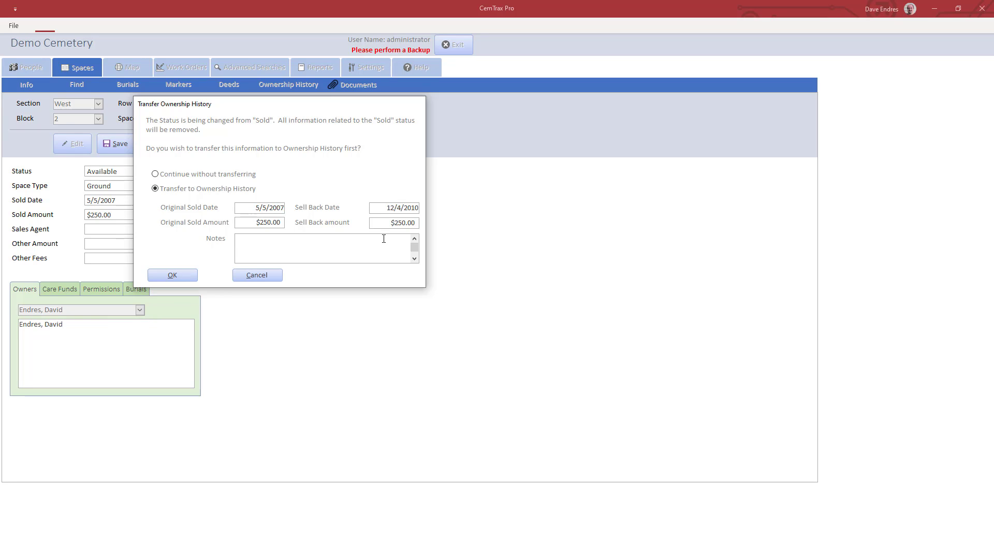
text(No longer being bured)
key(BackSpace)
key(BackSpace)
key(BackSpace)
key(BackSpace)
text(ried in this cemetery.)
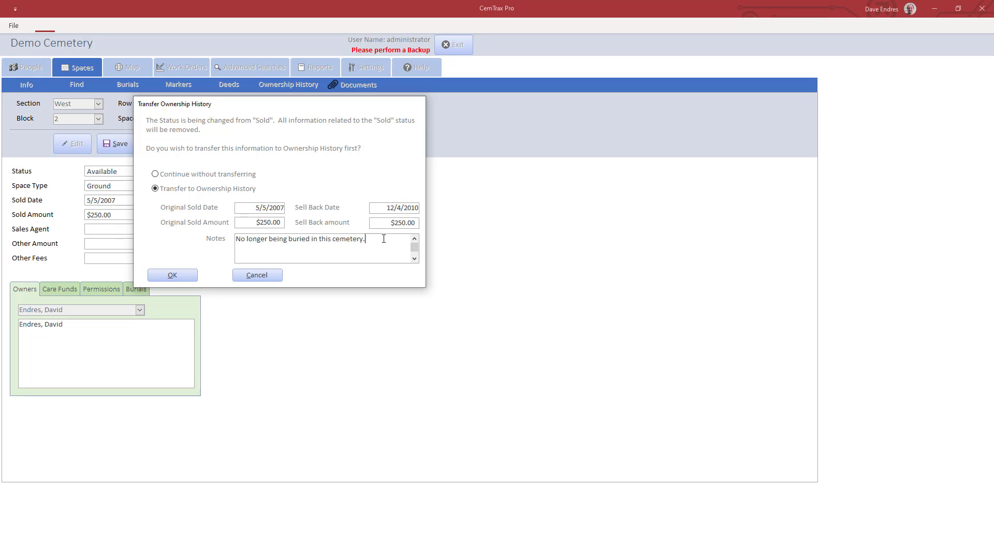
- Complete the ownership transfer, save the space, and view its ownership history
click(173, 273)
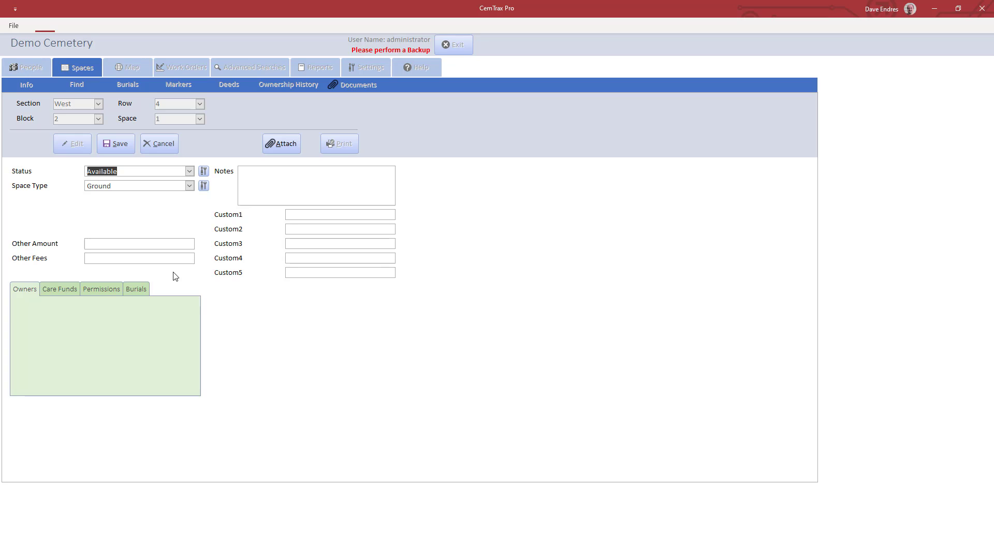
click(129, 151)
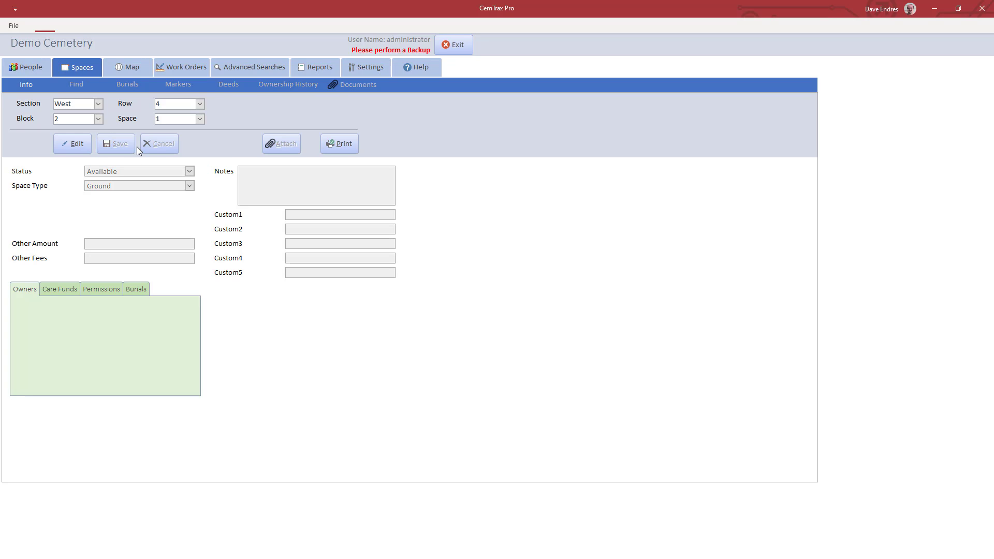
click(291, 86)
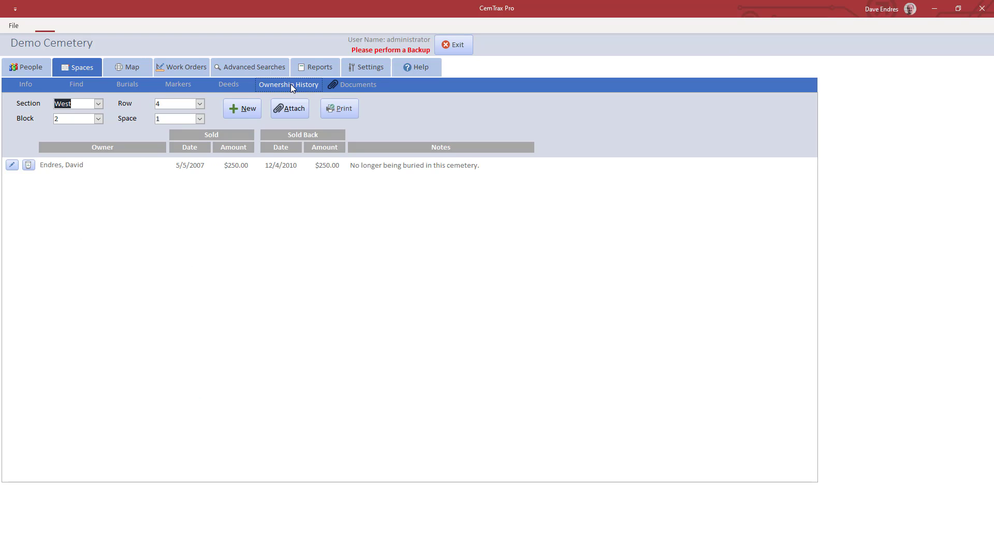